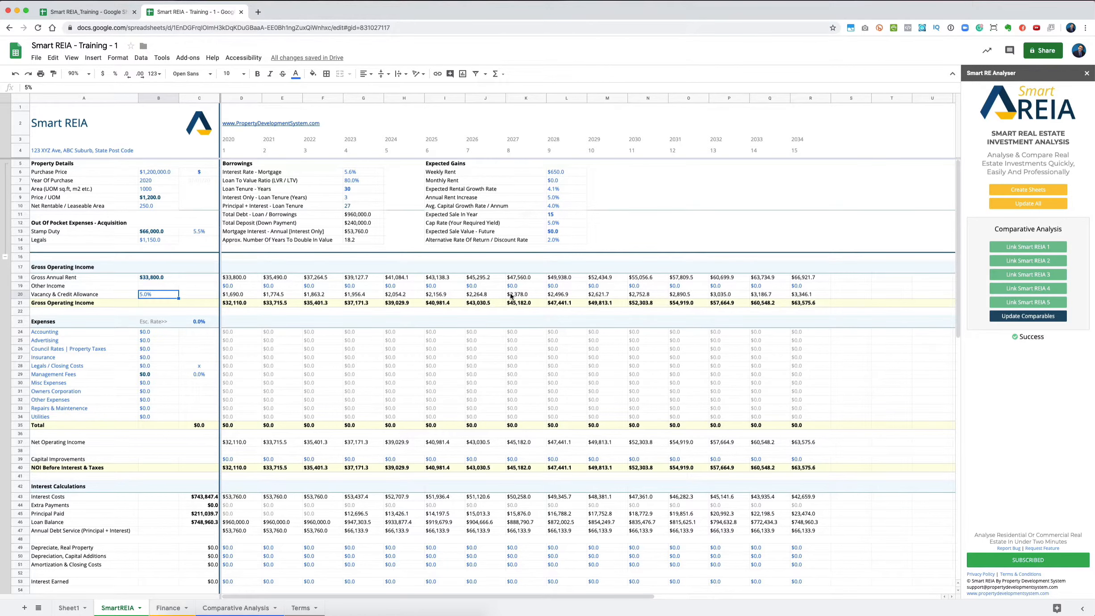
- Look over the SmartREIA sheet from the property details down to the operating expense ratios
scroll(409, 331, "down", 10)
scroll(409, 331, "down", 2)
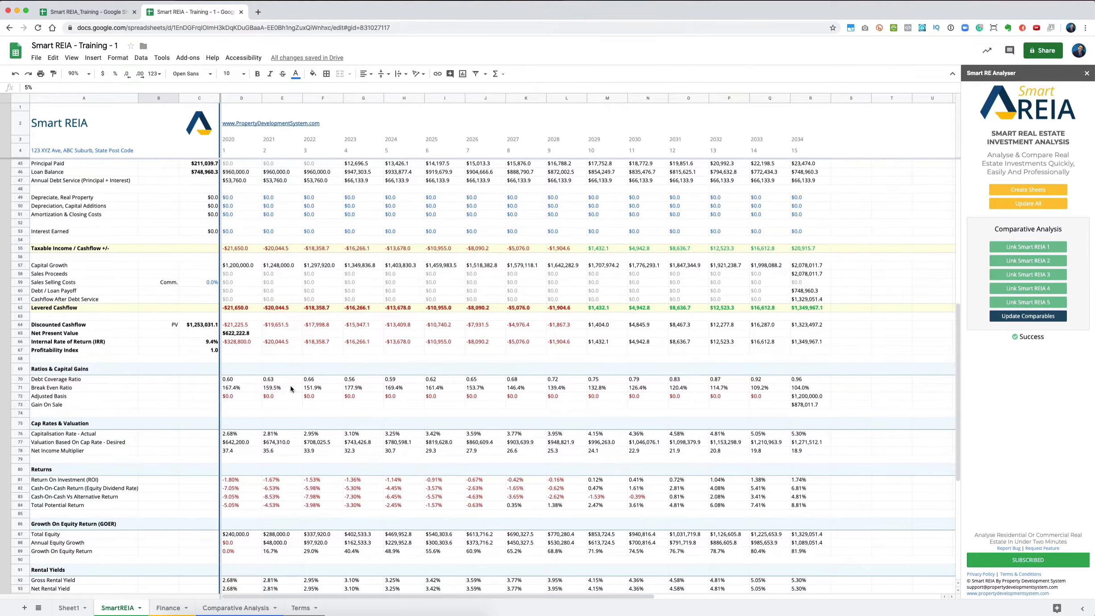
scroll(720, 349, "down", 8)
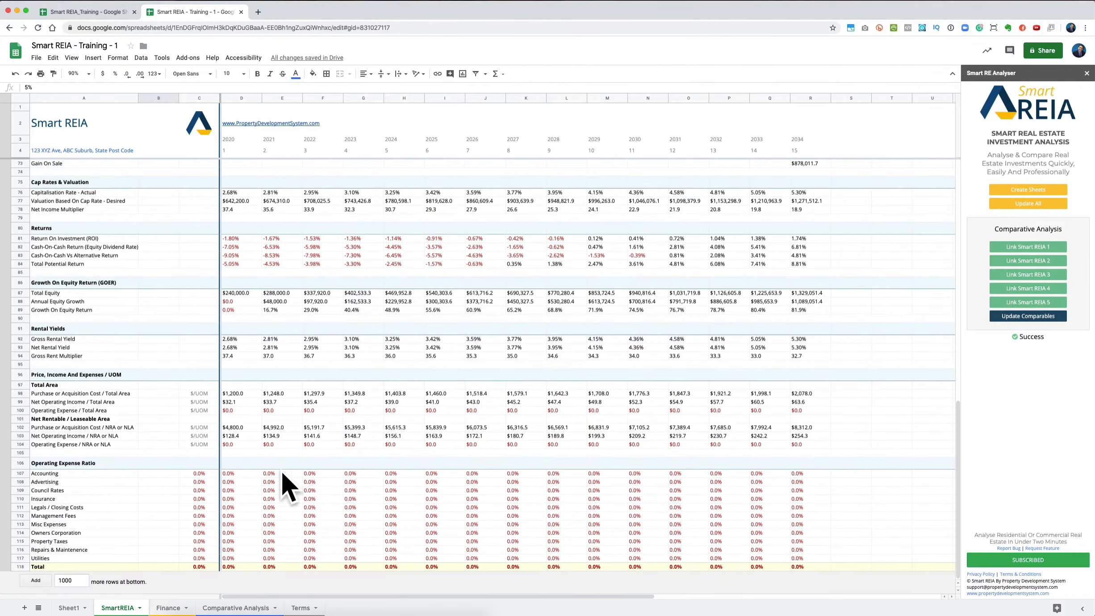
scroll(393, 514, "up", 15)
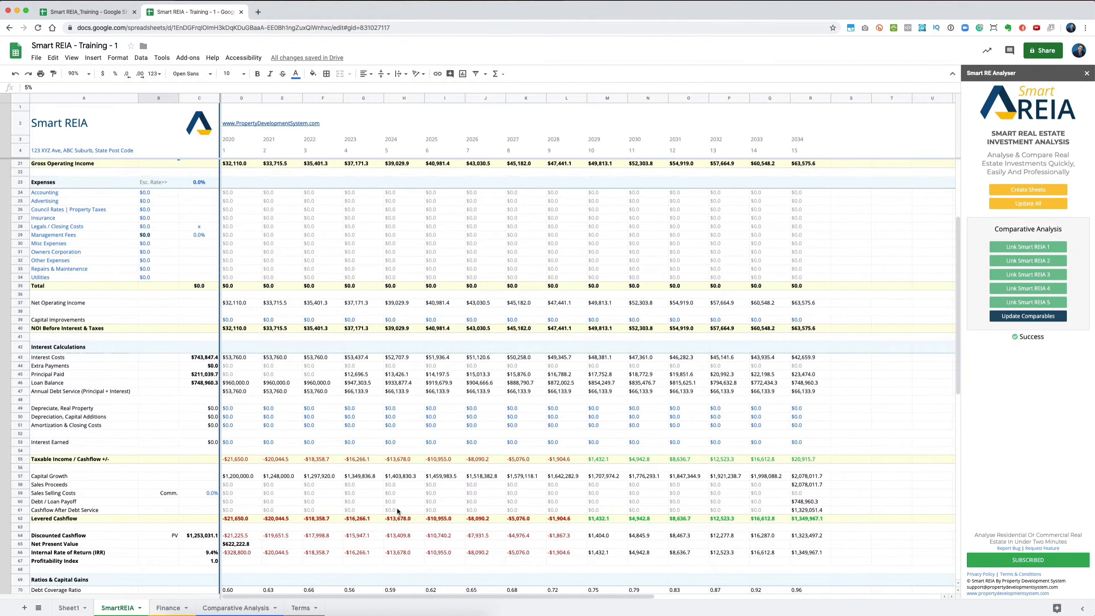
scroll(398, 511, "up", 5)
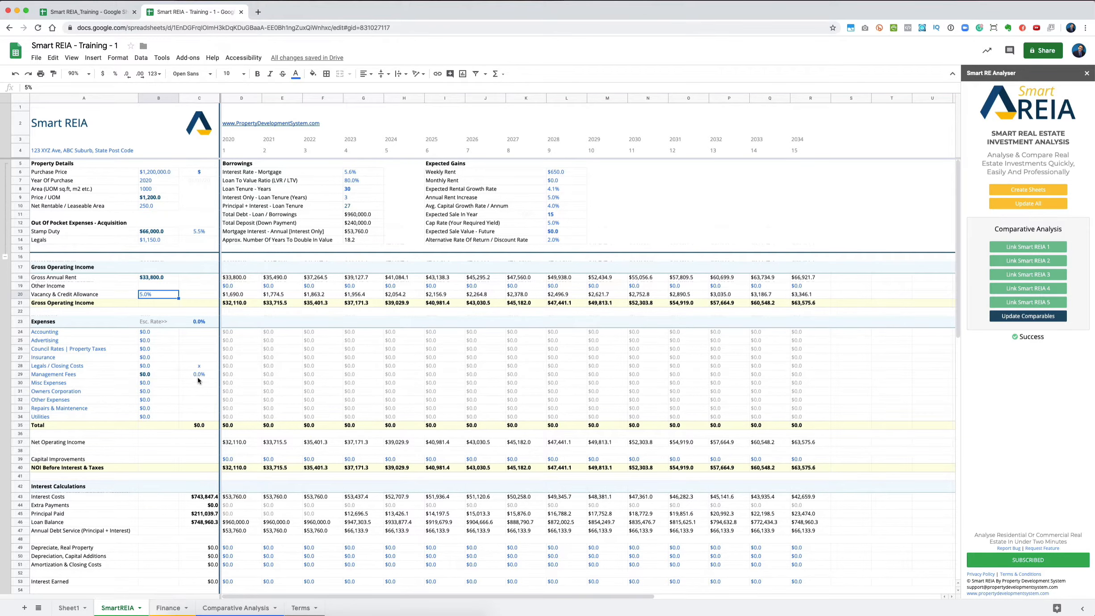
scroll(364, 367, "down", 3)
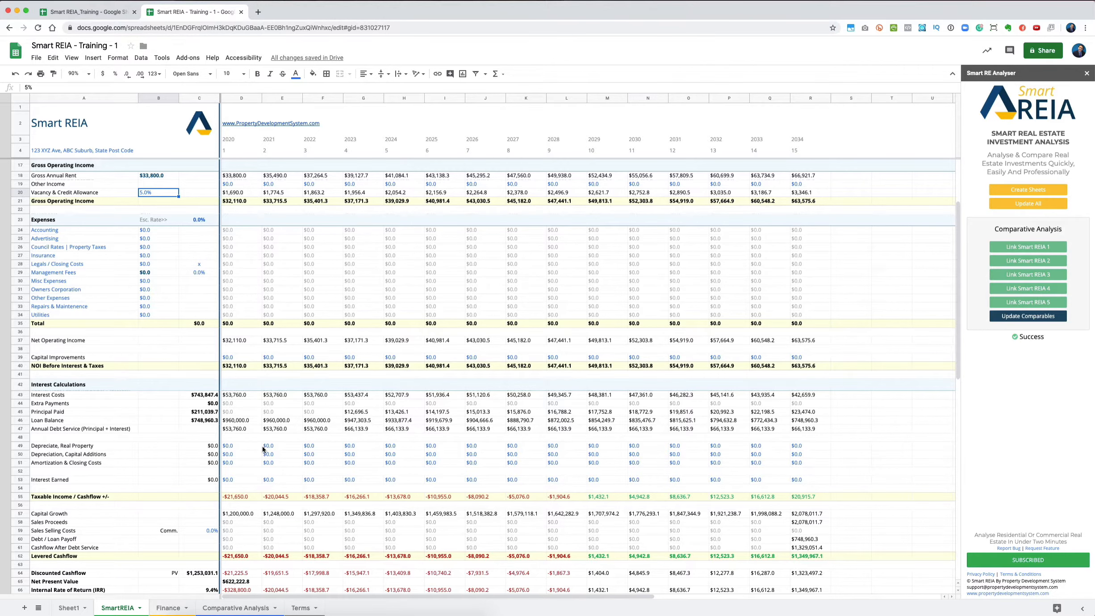
scroll(149, 410, "up", 3)
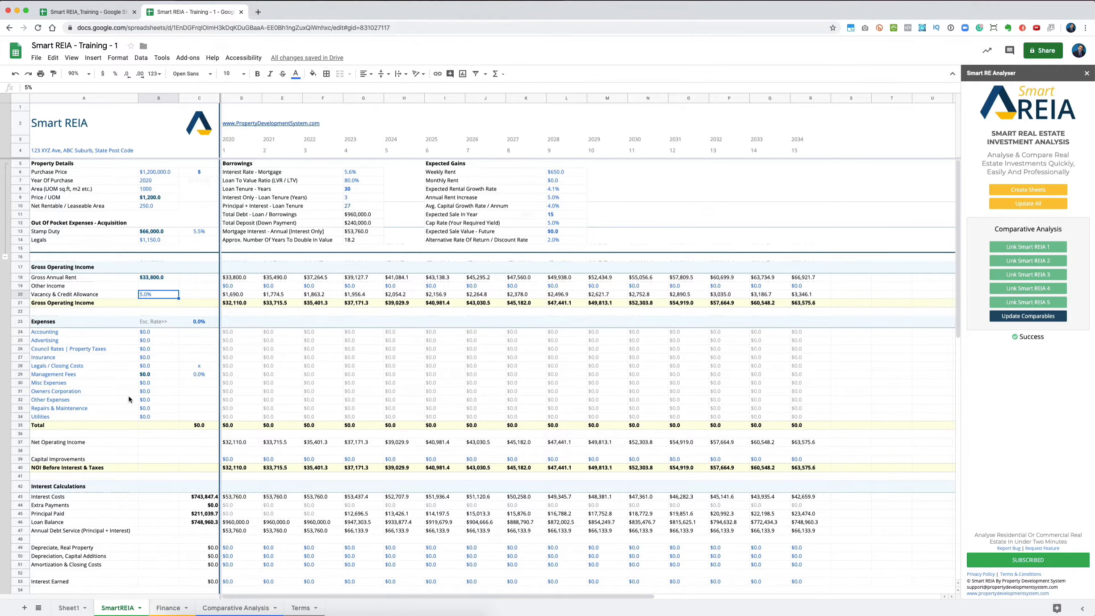
- Set the spreadsheet zoom to 125% and bring the Expenses section into view
left_click(91, 75)
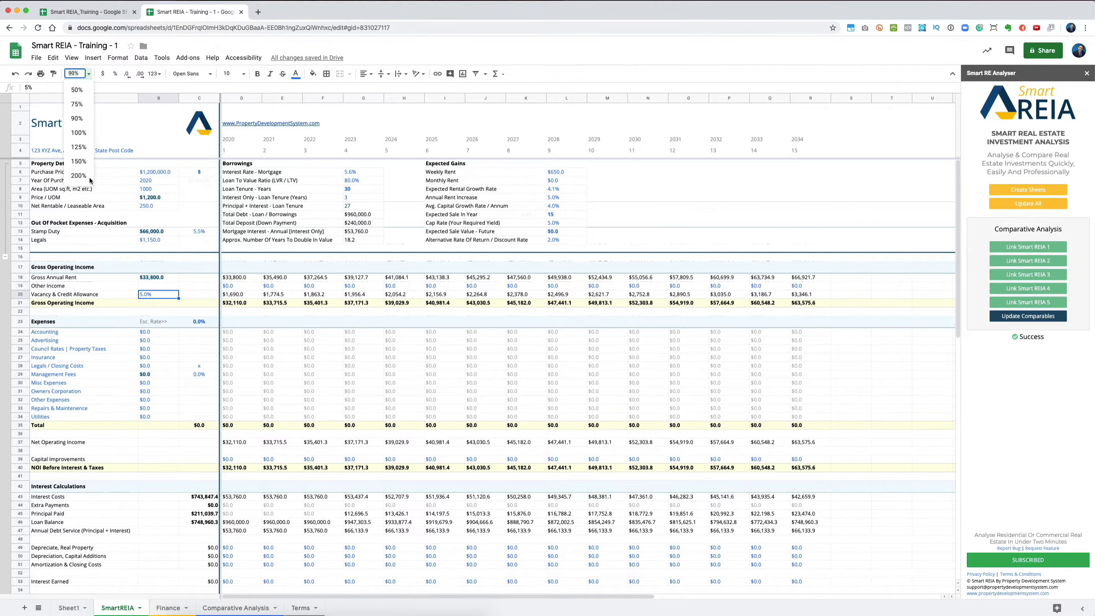
left_click(88, 149)
scroll(296, 313, "down", 3)
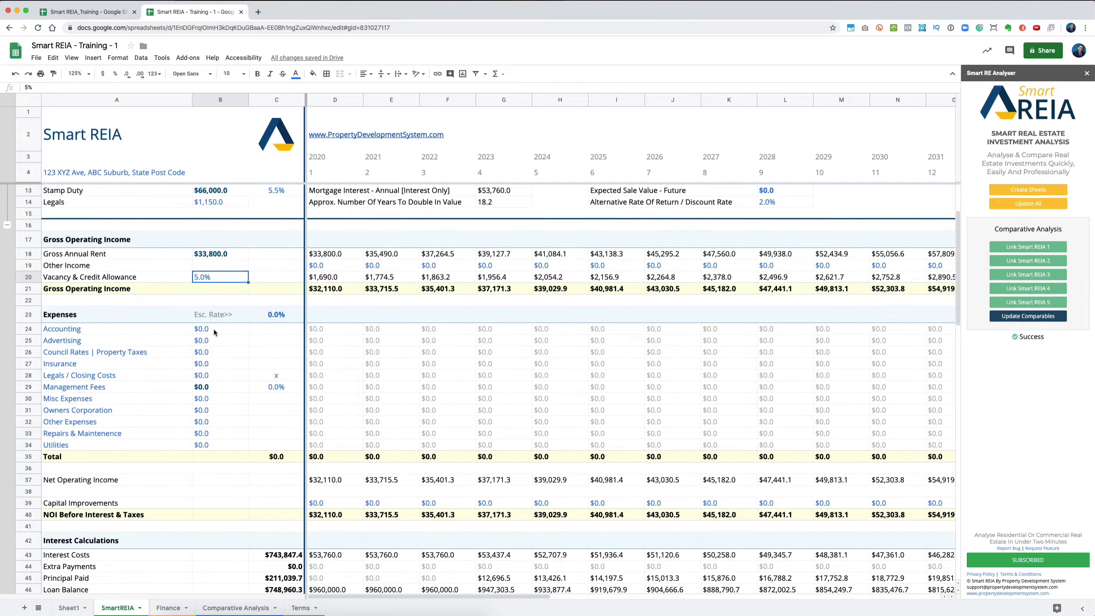
- Enter 1100 as the Accounting expense in the Expenses section
left_click(214, 329)
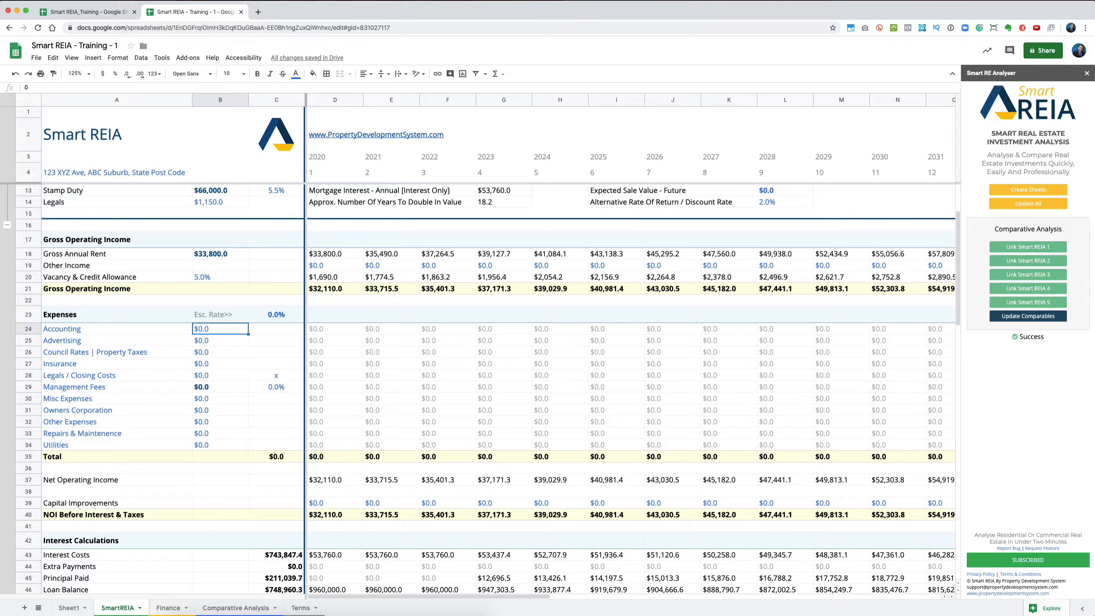
type("1100")
key("Return")
key("Up")
- Set the escalation rate for the Expenses section to 7.5%
left_click(281, 316)
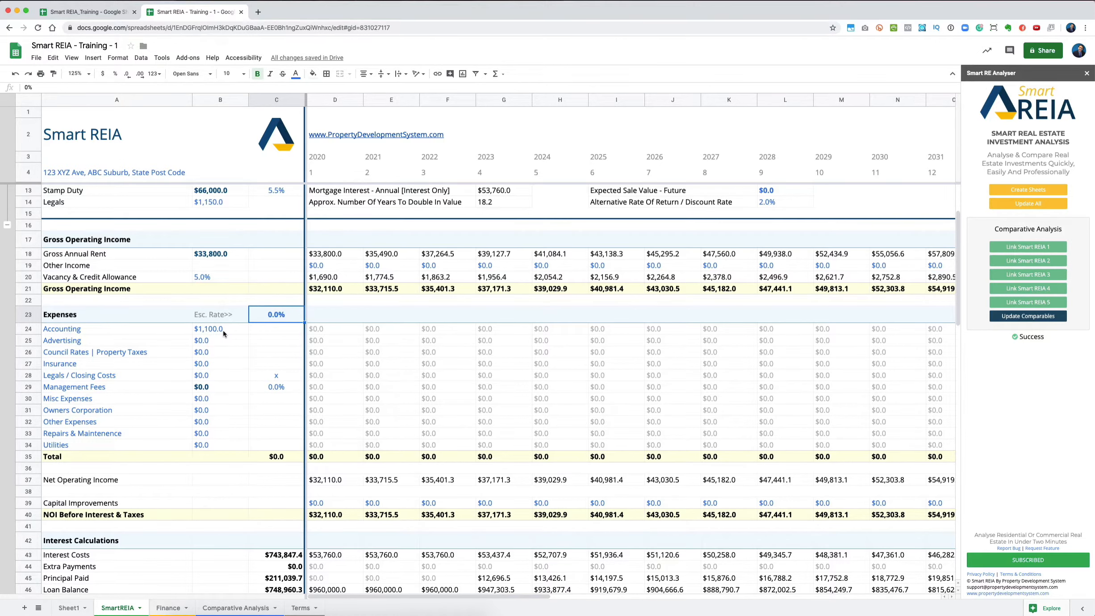
scroll(222, 330, "up", 1)
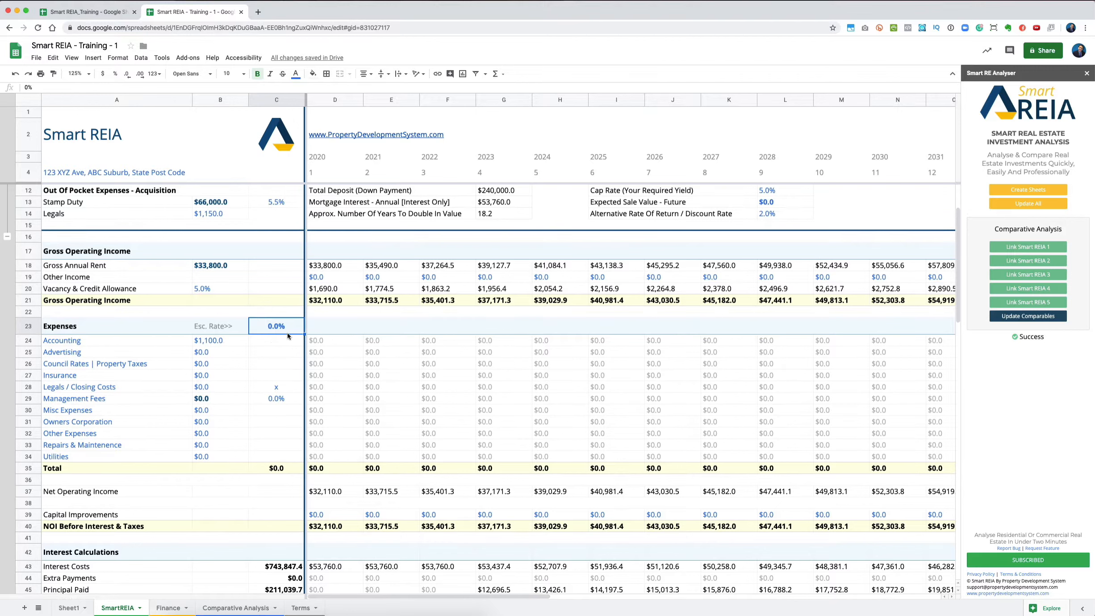
type("10")
key("Return")
type("7.5")
key("Return")
key("Up")
- Enter 250 for Advertising and 1650 for Council Rates | Property Taxes in the Expenses section
scroll(282, 266, "down", 1)
left_click(228, 320)
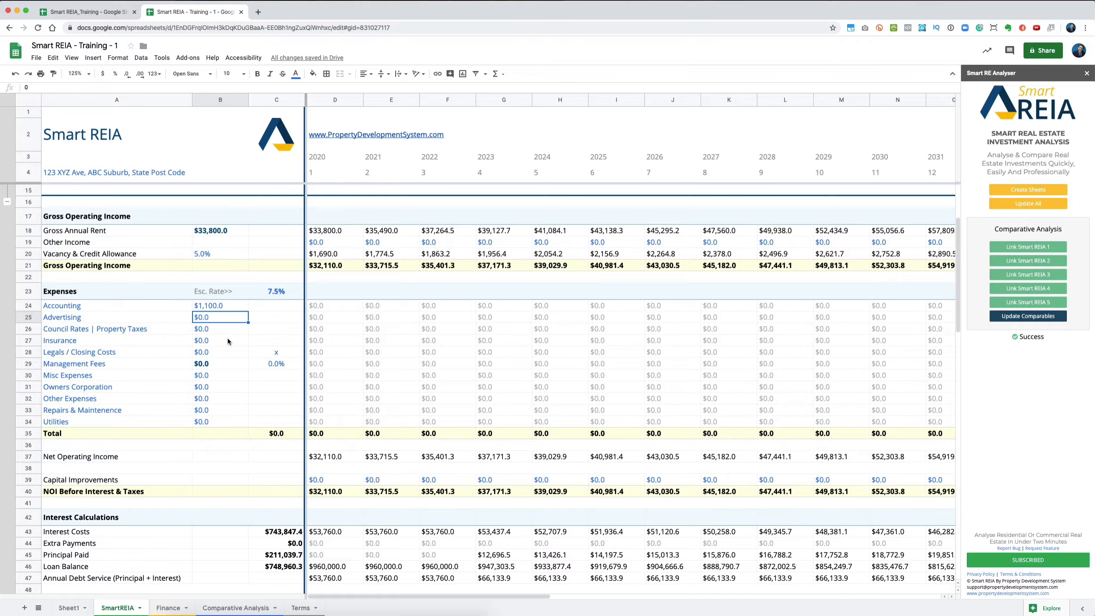
type("250")
key("Return")
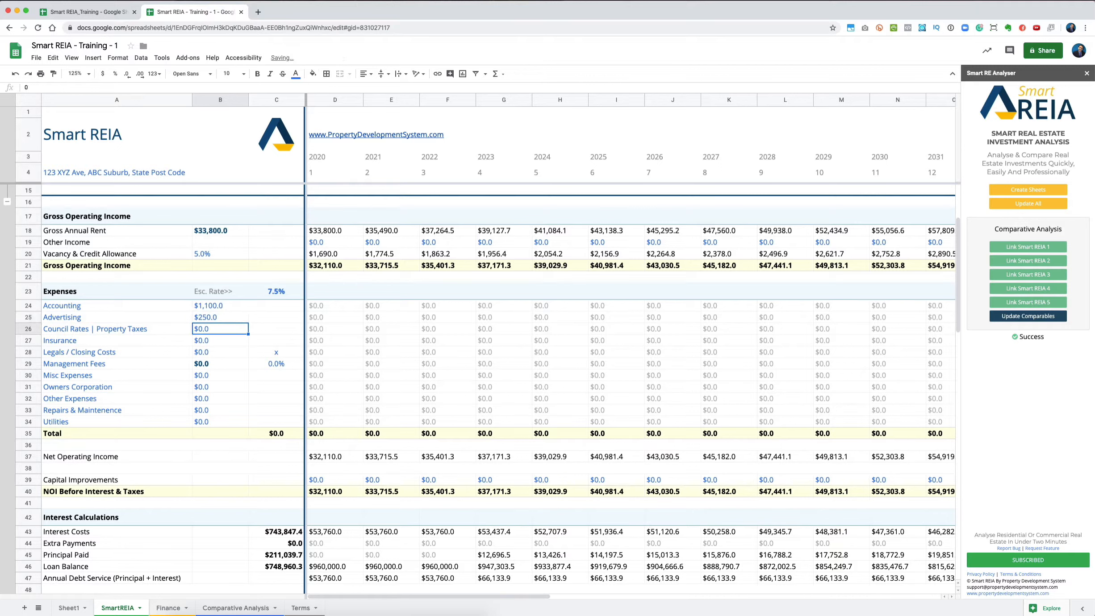
key("Up")
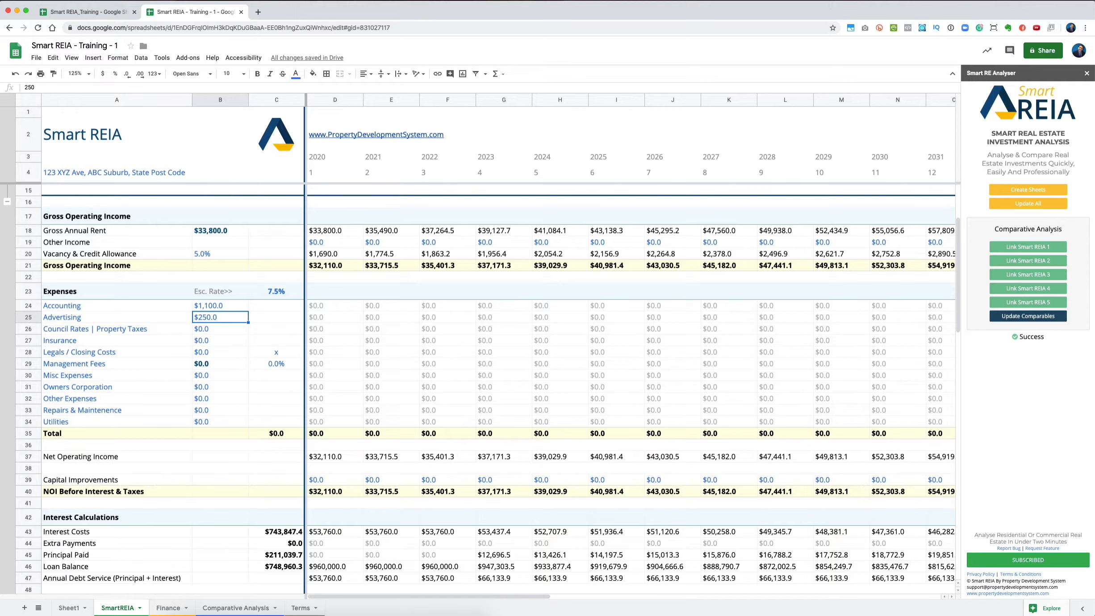
key("Down")
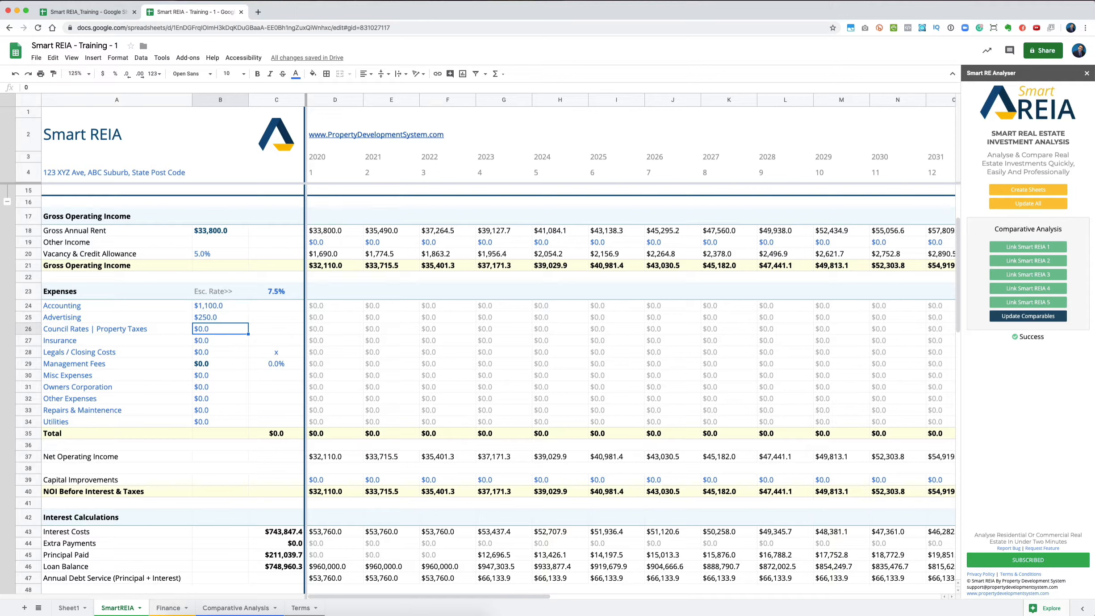
type("1650")
key("Return")
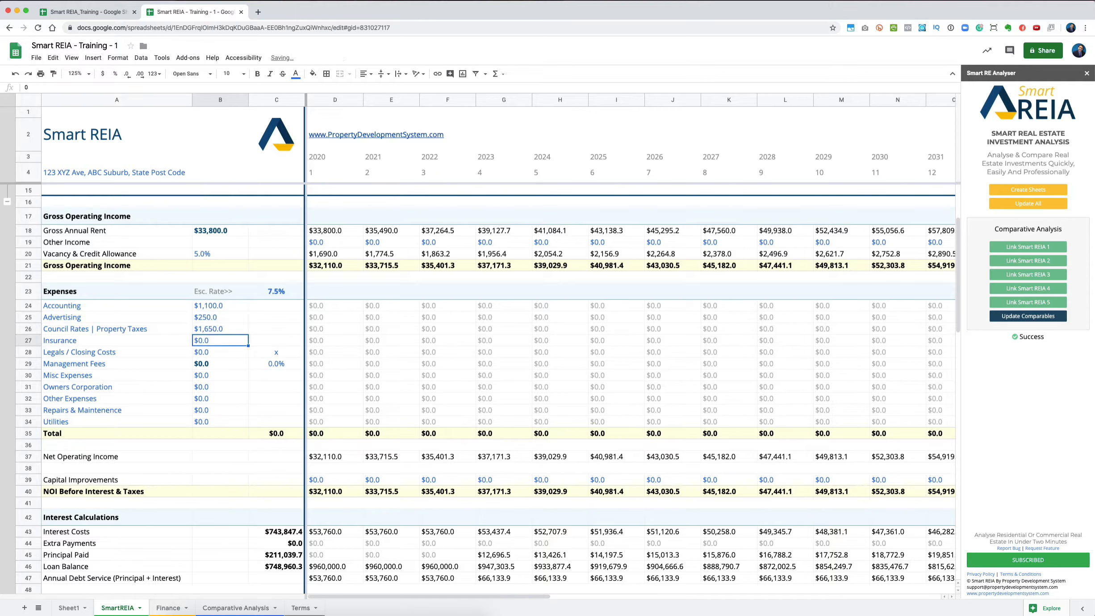
- Enter 850 for Insurance and 450 for Legals / Closing Costs in the Expenses section
key("Up")
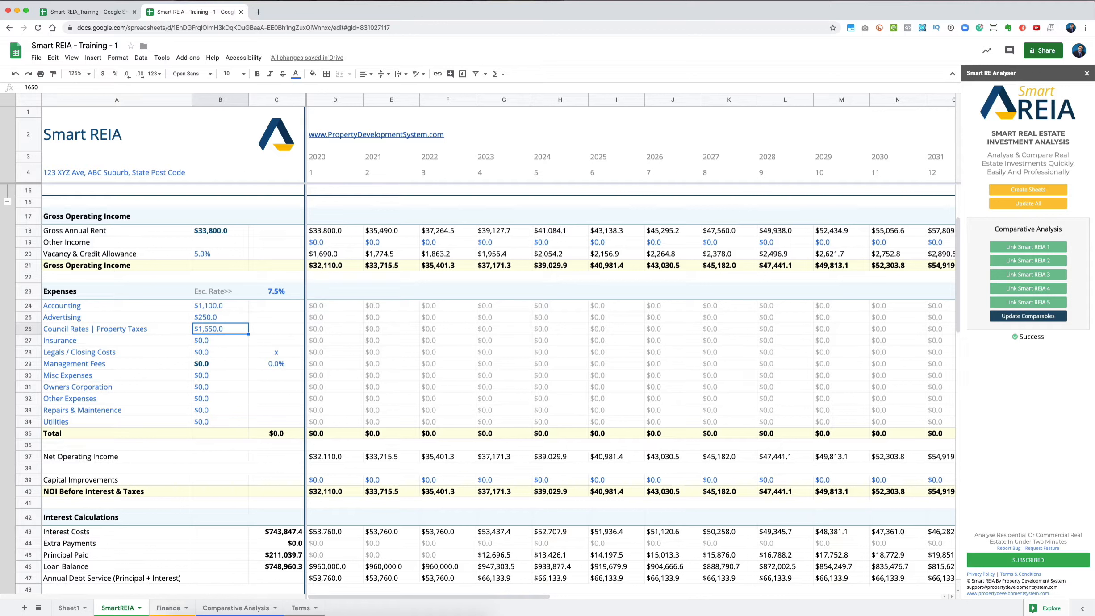
key("Down")
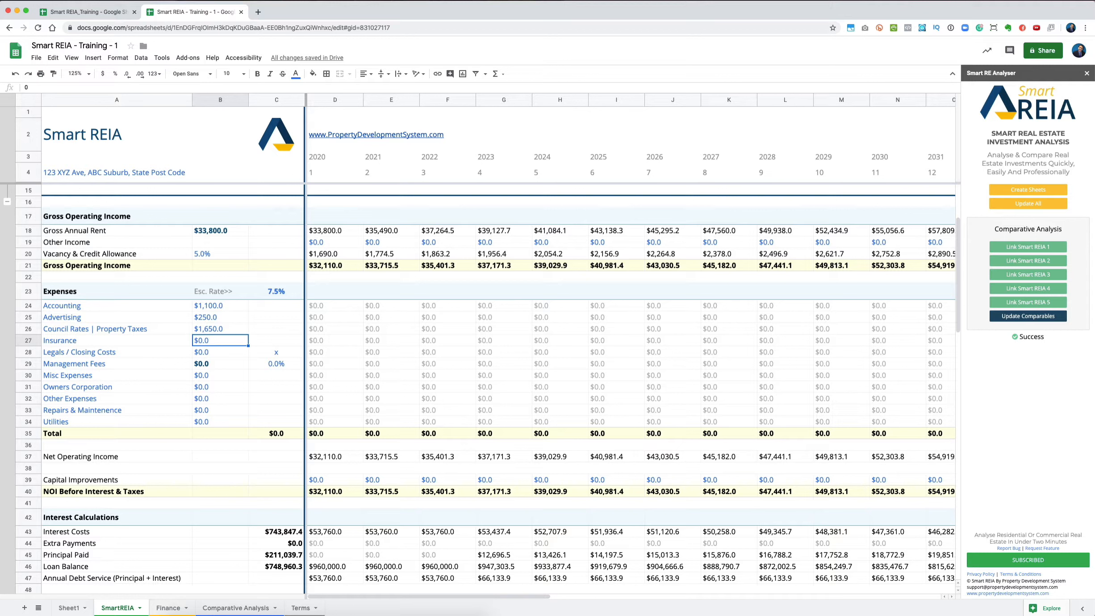
type("850")
key("Return")
key("Left")
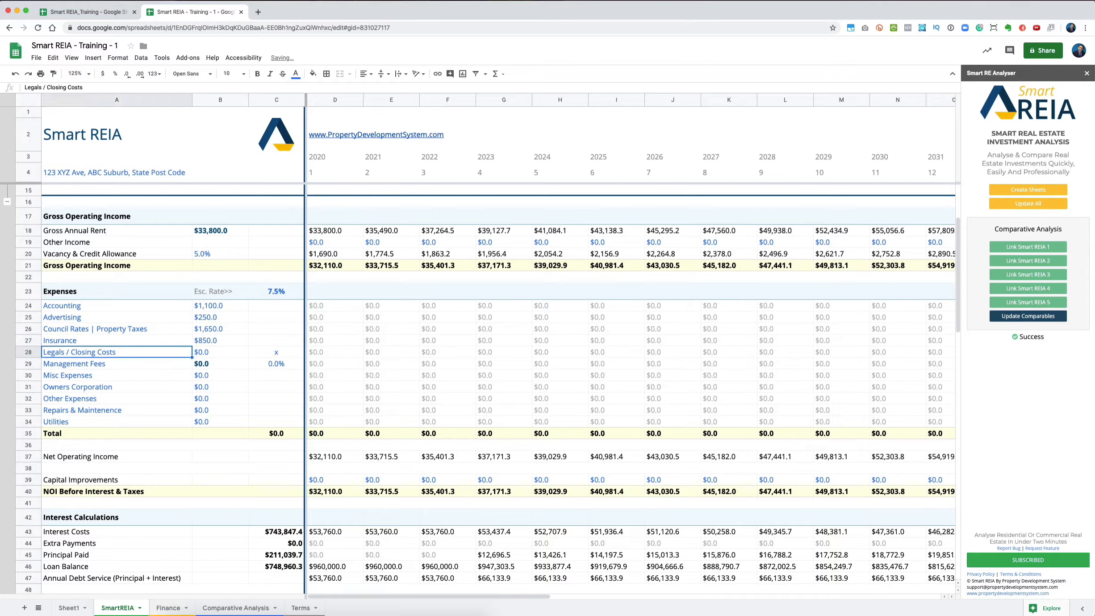
key("Right")
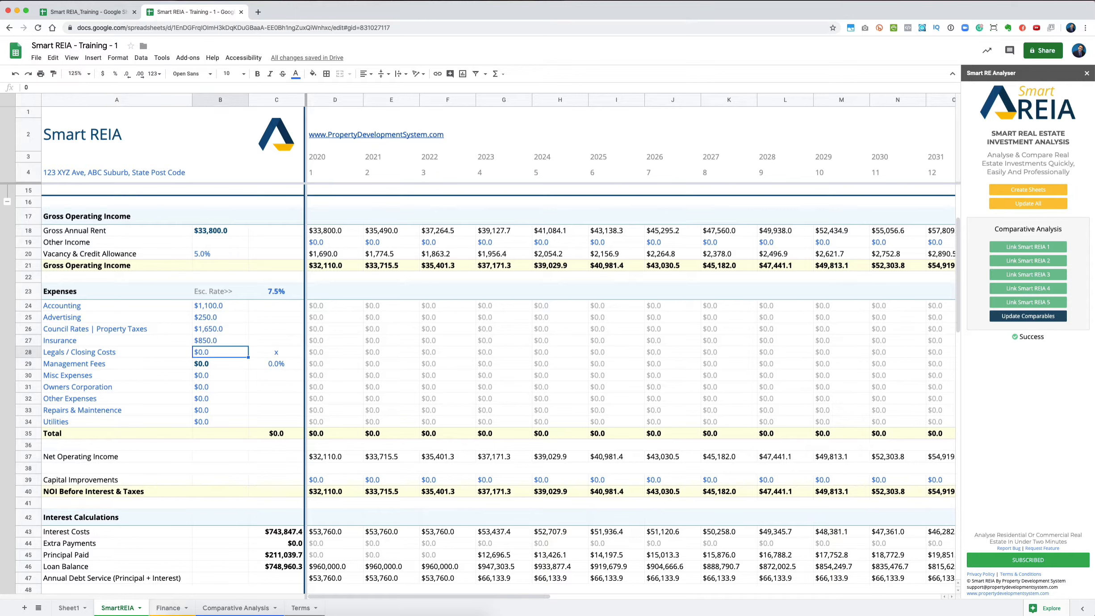
key("Right")
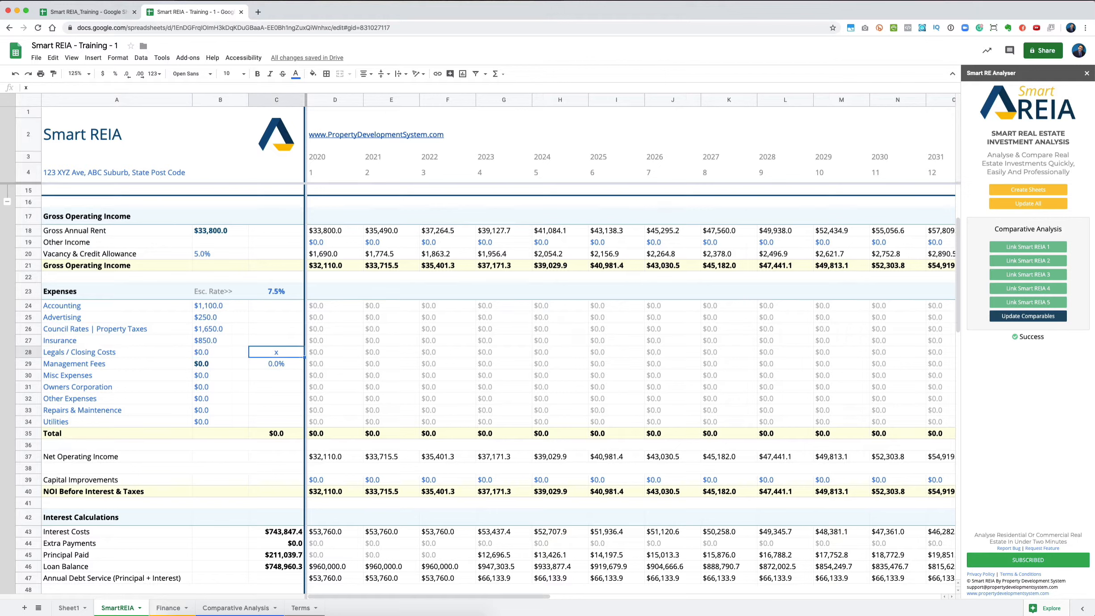
key("Left")
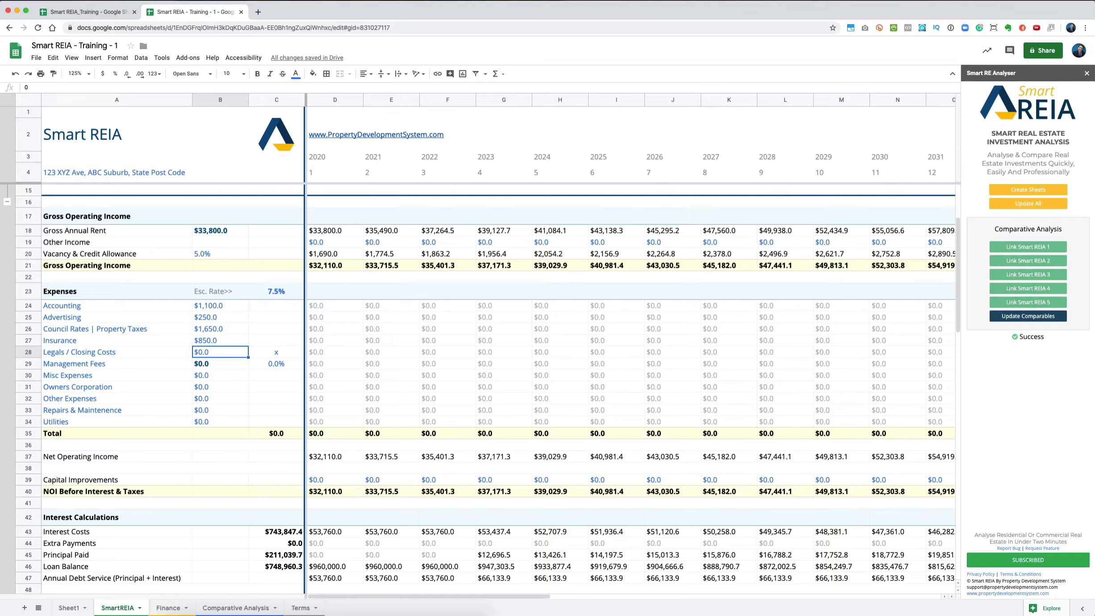
type("450")
key("Return")
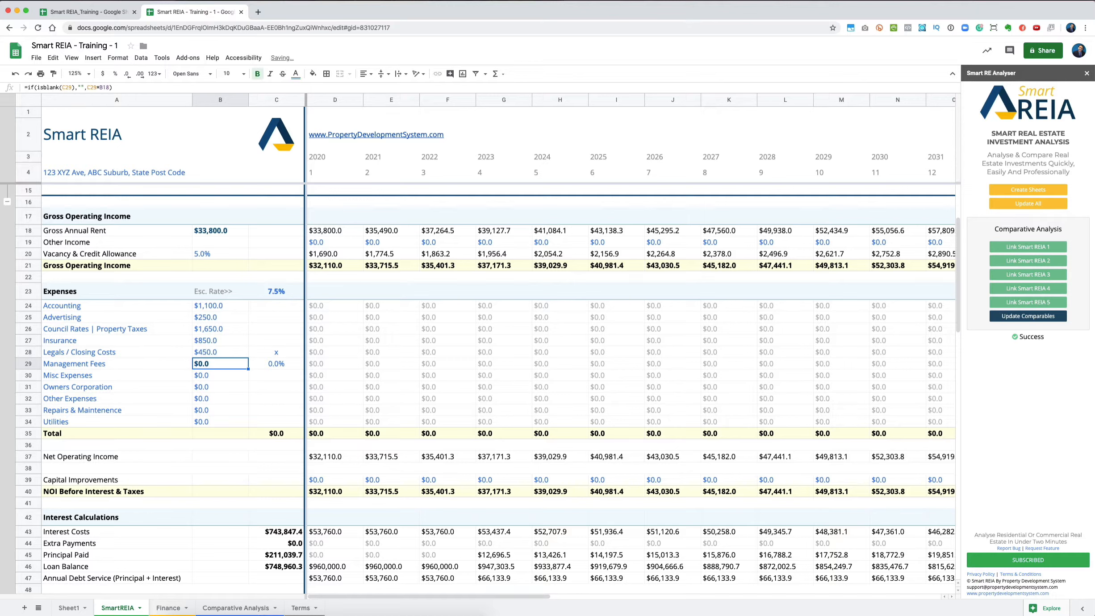
- Set the Management Fees percentage to 6% in column C
key("Left")
key("Right")
key("Right")
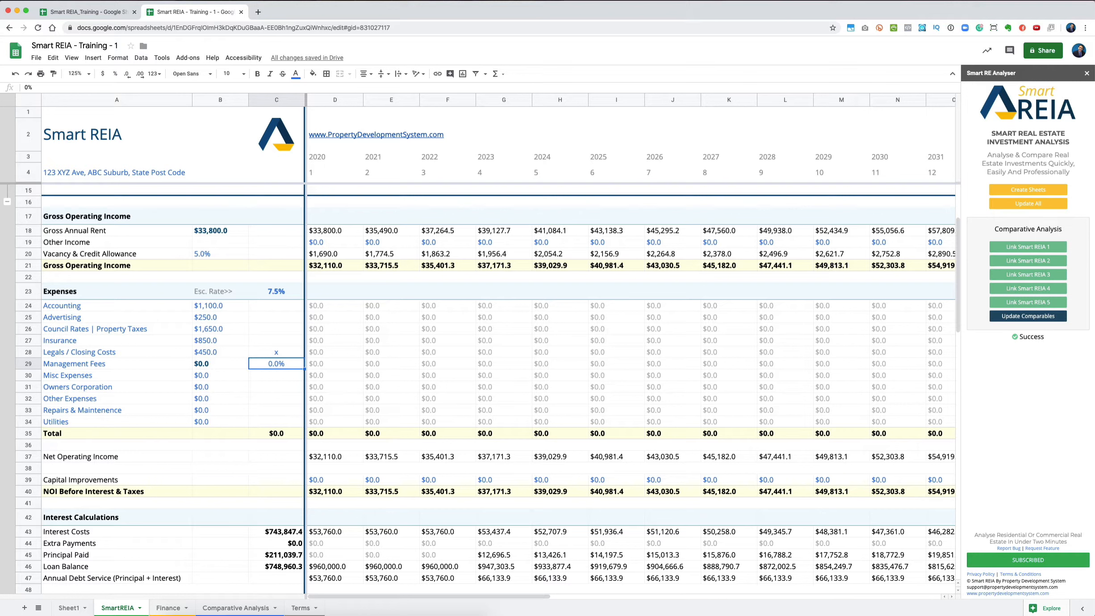
type("6")
key("Return")
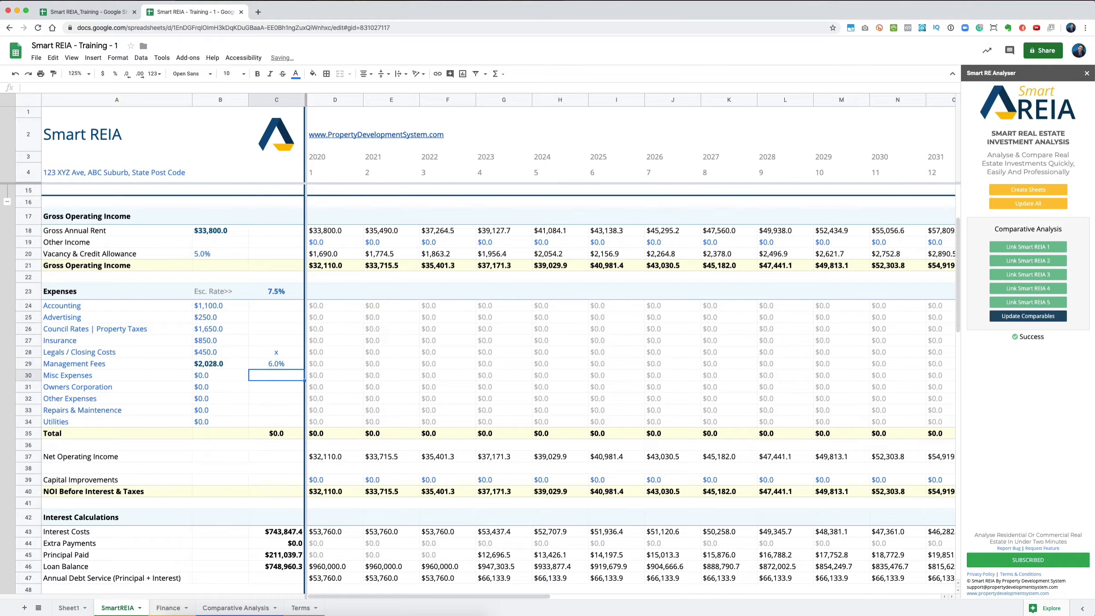
key("Up")
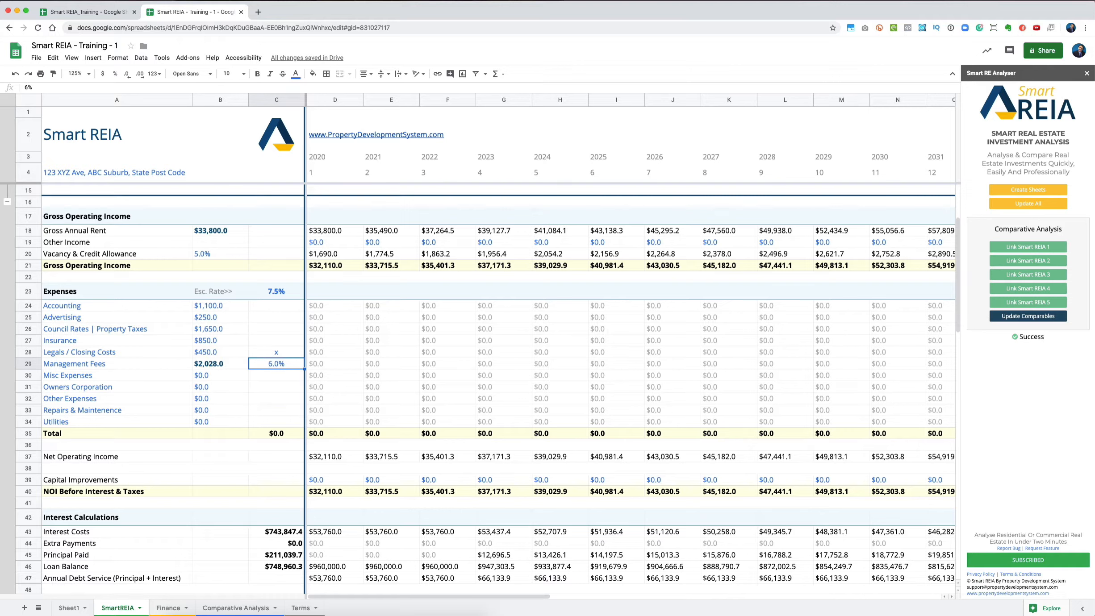
- Enter 400 as the Misc Expenses amount in column B
key("Left")
key("Right")
key("Down")
key("Up")
key("Left")
key("Right")
key("Down")
key("Left")
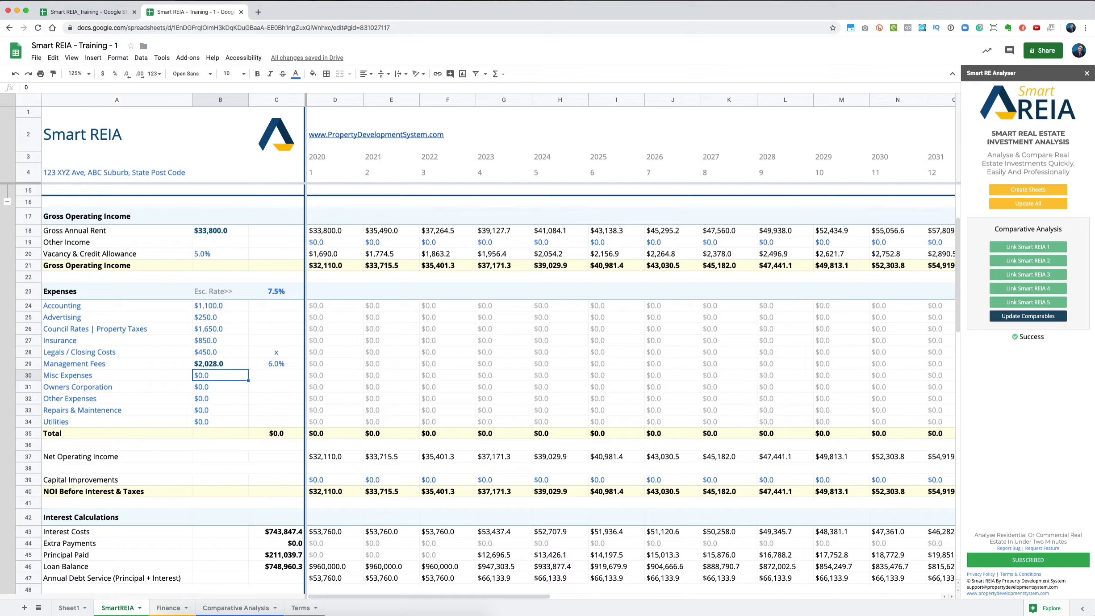
type("400")
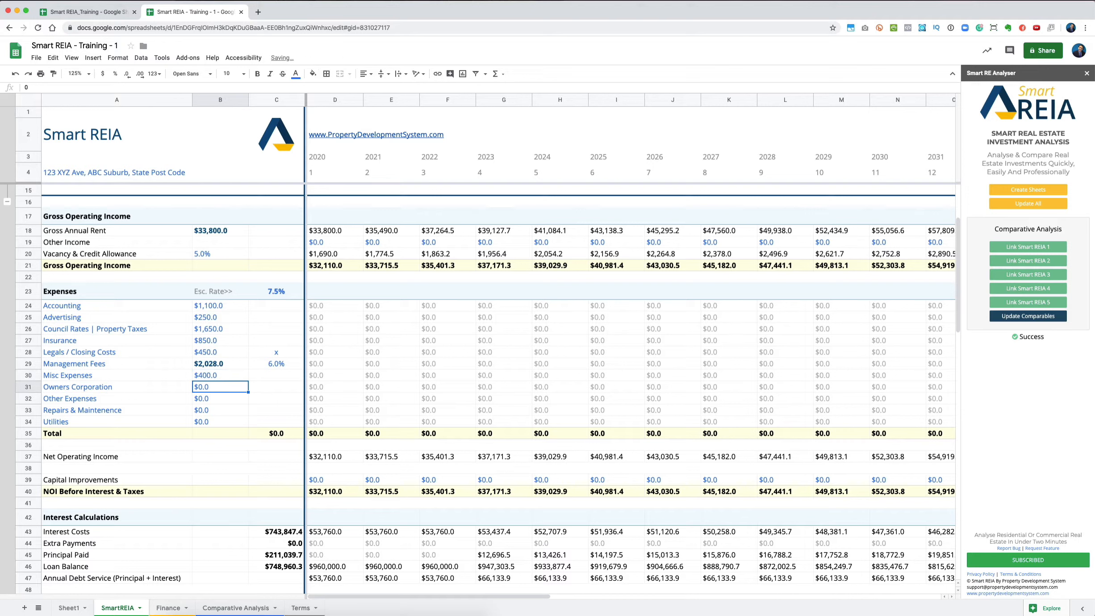
- Set the Owners Corporation expense to 1850 in column B
key("Left")
key("Right")
type("2000")
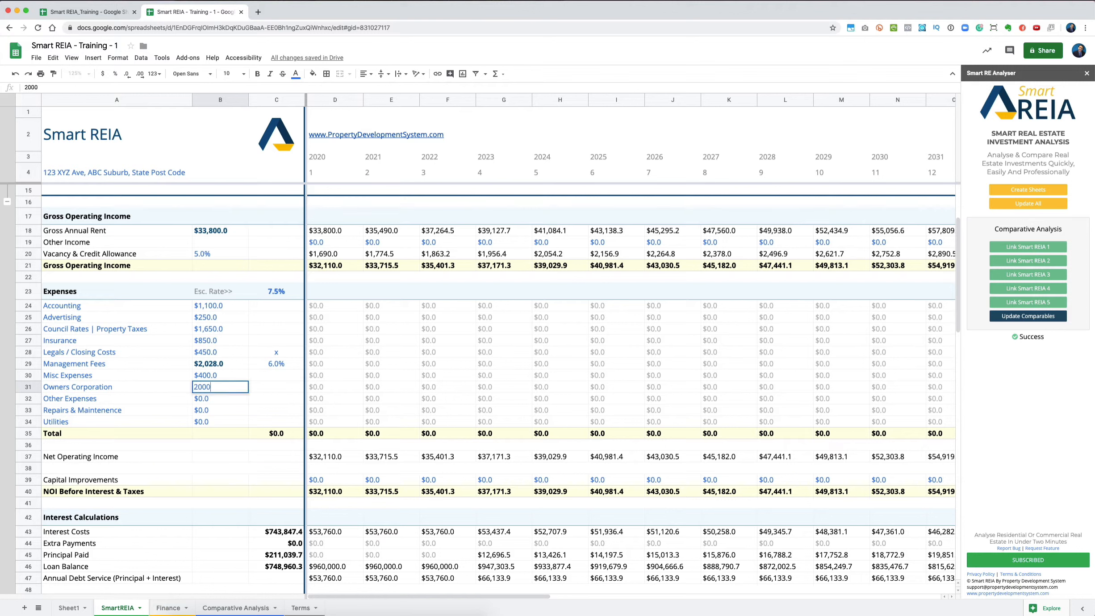
key("Return")
key("Up")
type("1850")
key("Return")
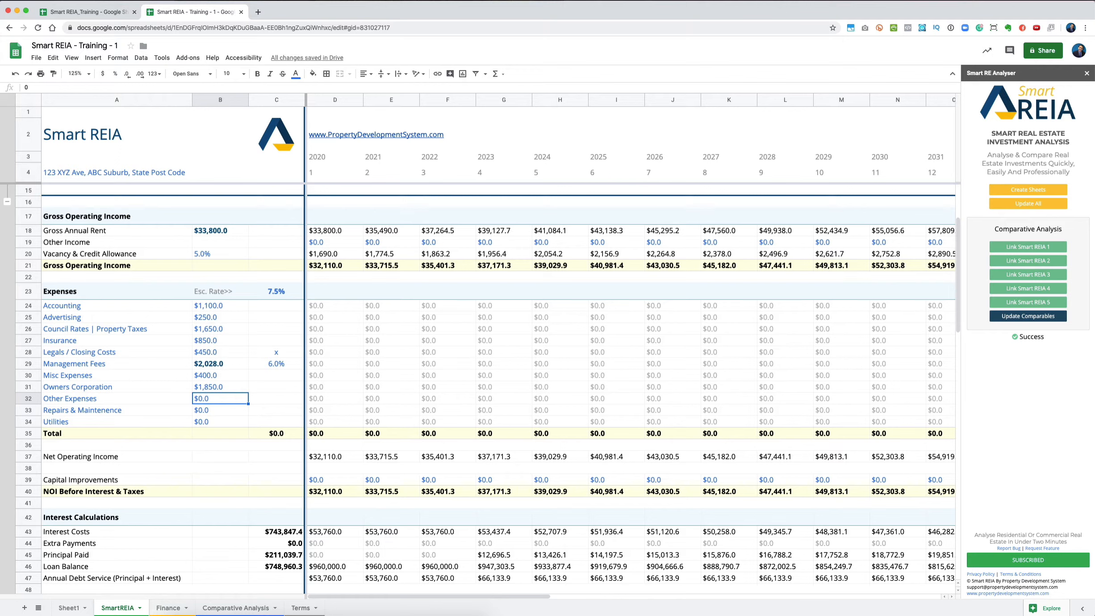
- Enter 50 for Other Expenses and 350 for Repairs & Maintenence in column B
type("50")
key("Return")
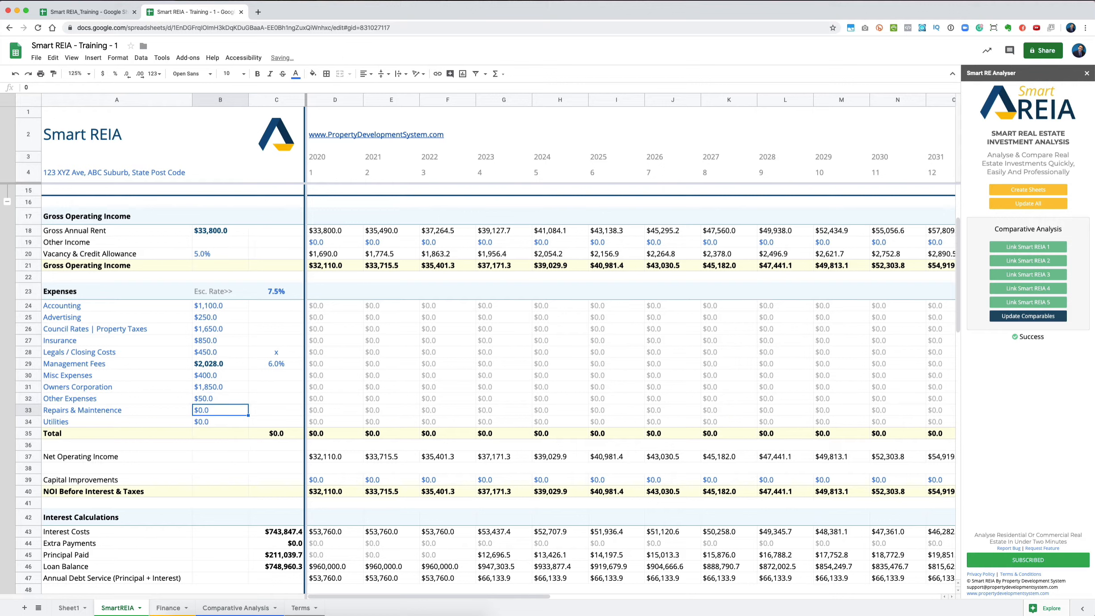
type("250")
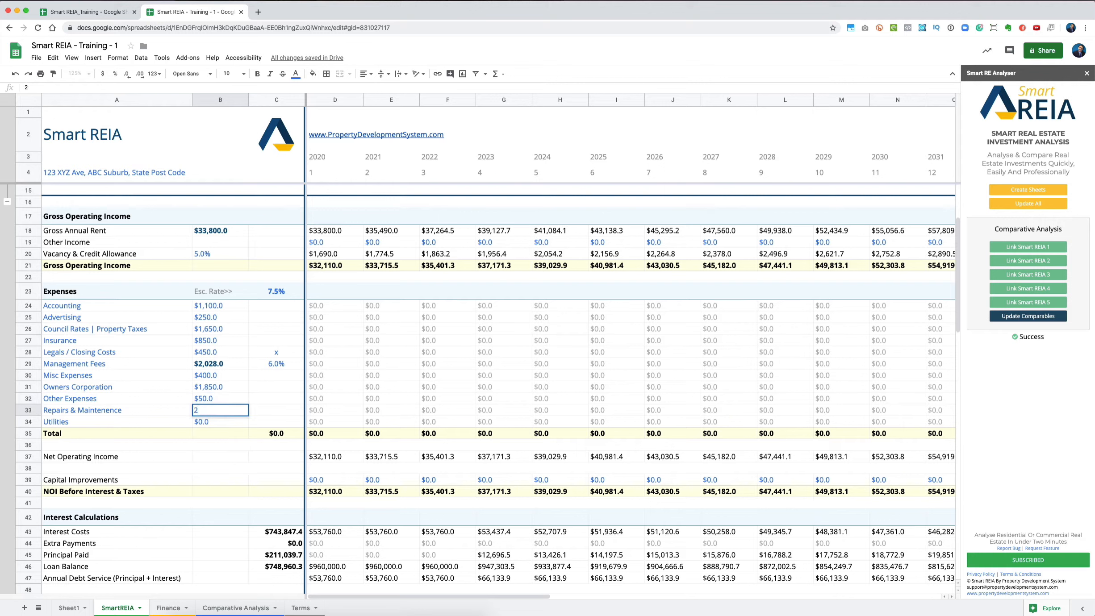
key("Return")
key("Up")
type("350")
key("Return")
key("Up")
key("Down")
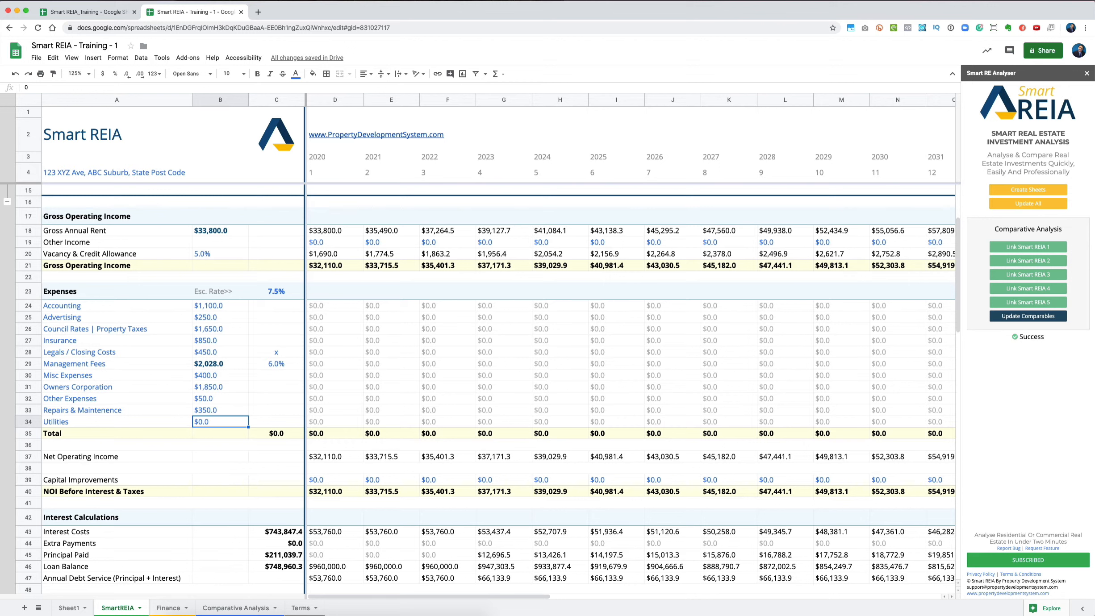
- Set the Utilities expense to 750 in column B
type("405")
key("Return")
type("750")
key("Return")
key("Up")
scroll(270, 340, "down", 3)
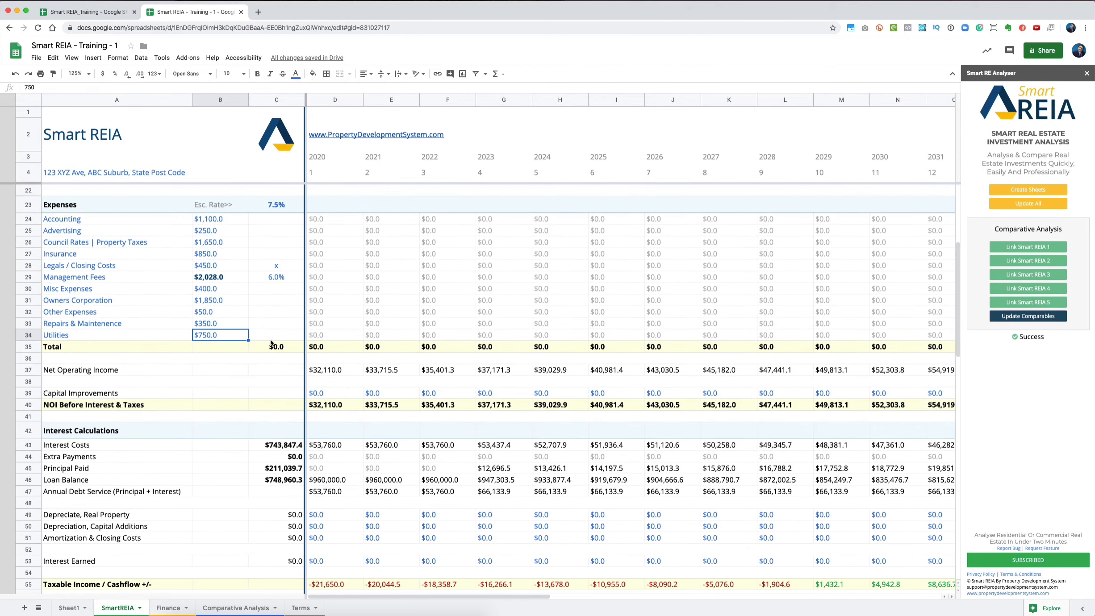
scroll(270, 343, "down", 2)
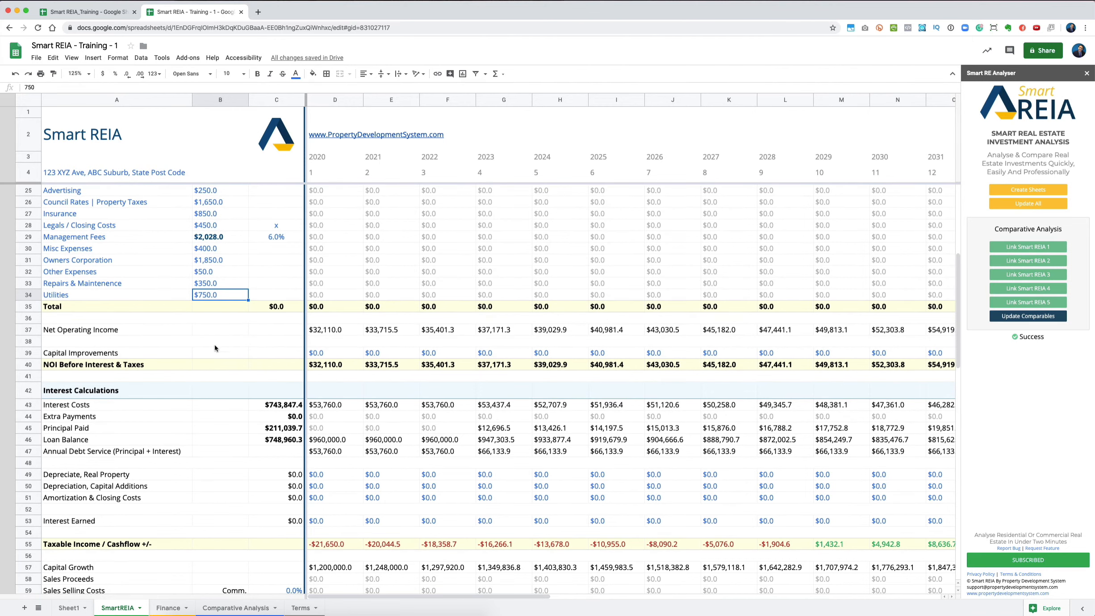
- Inspect the yearly Capital Improvements cells from 2020 to 2023 on the SmartREIA sheet
scroll(228, 368, "up", 3)
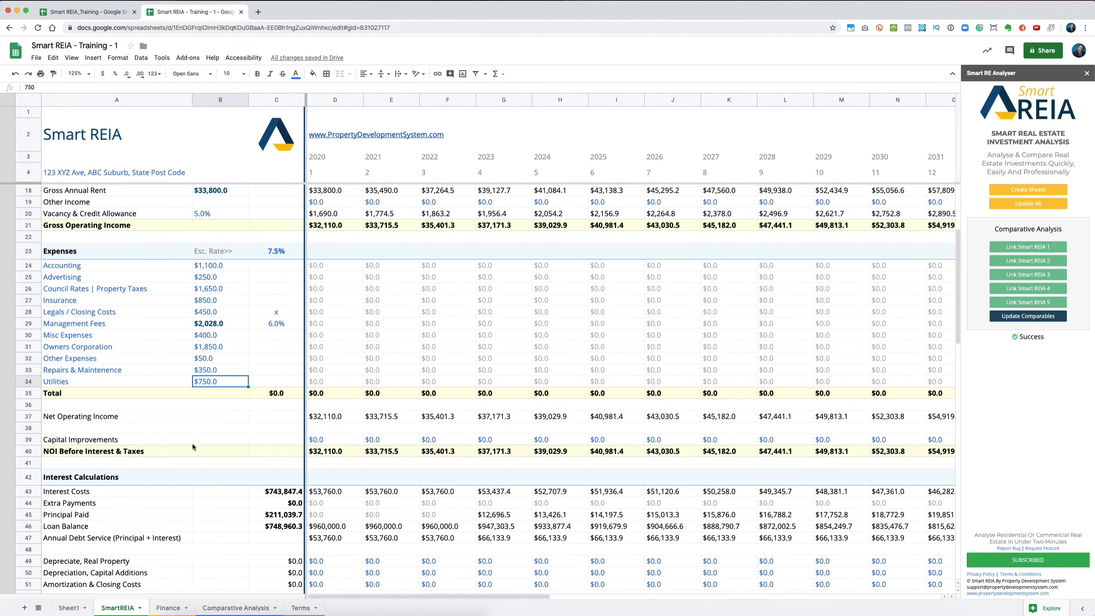
left_click(351, 443)
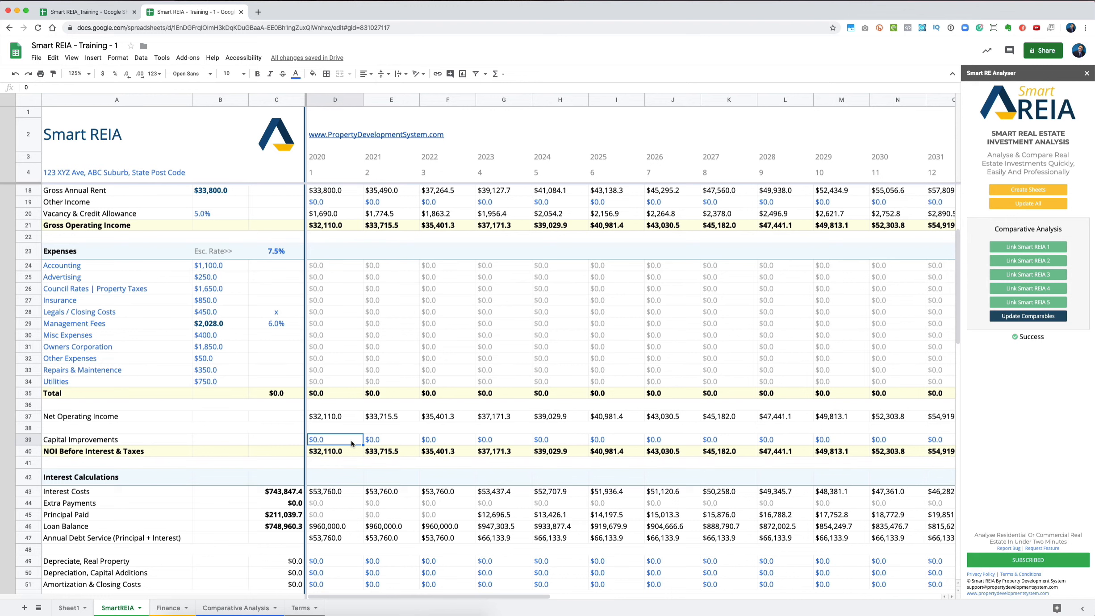
left_click(397, 444)
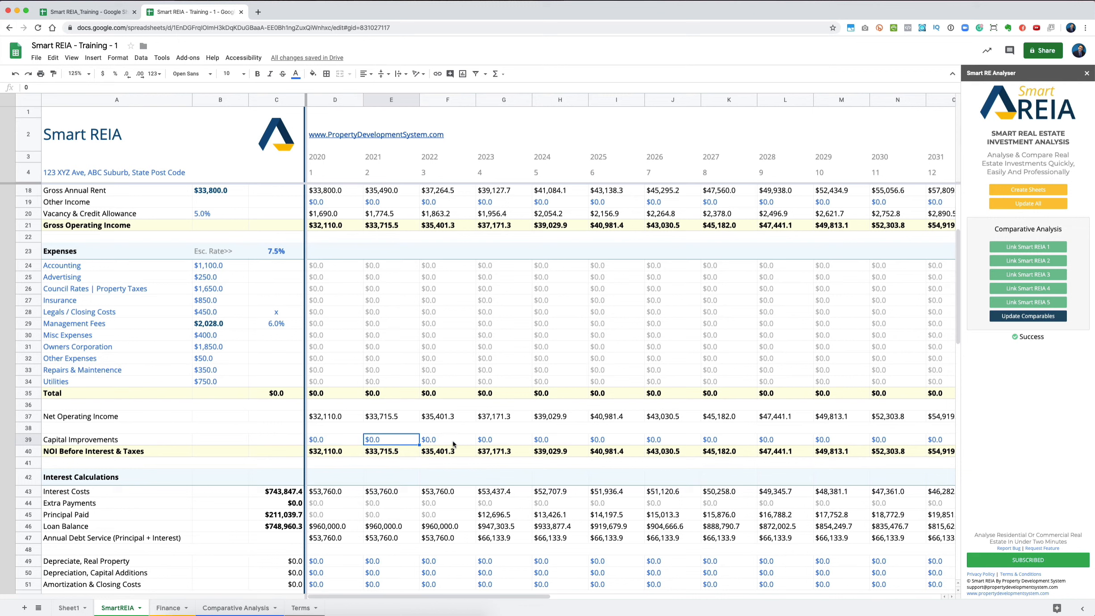
left_click(453, 444)
left_click(495, 445)
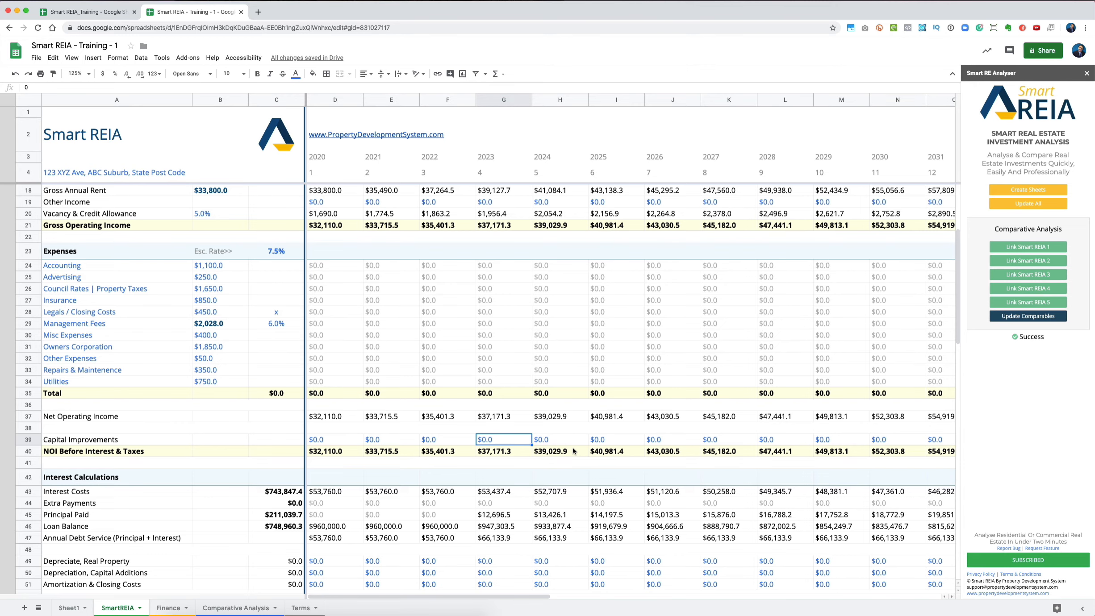
- Update all sheets with the Smart RE Analyser so the entered expenses carry through the yearly projections
scroll(574, 451, "down", 2)
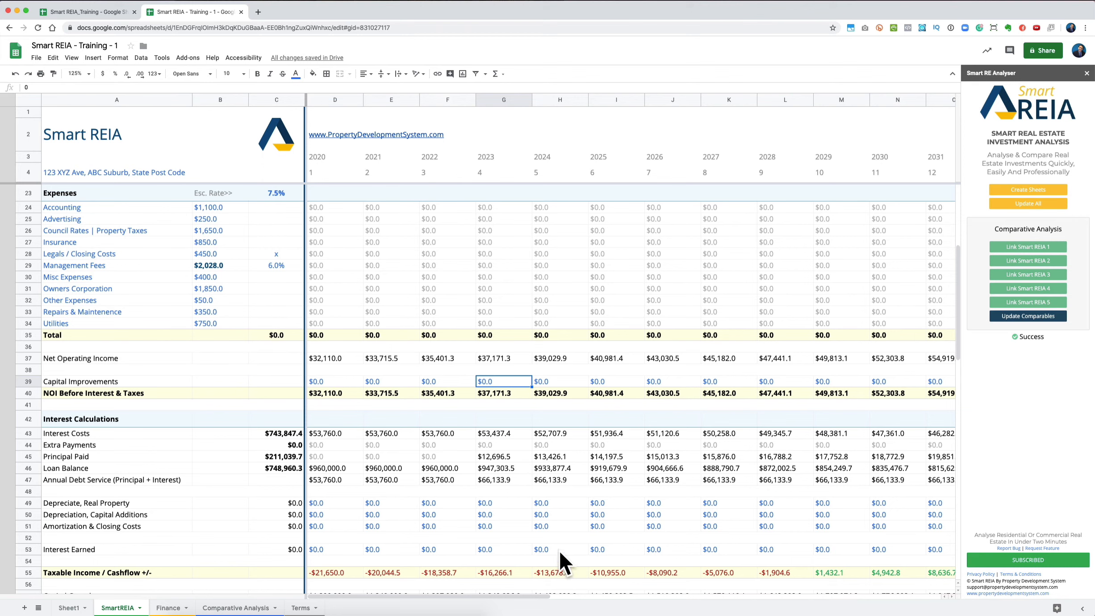
scroll(553, 533, "up", 2)
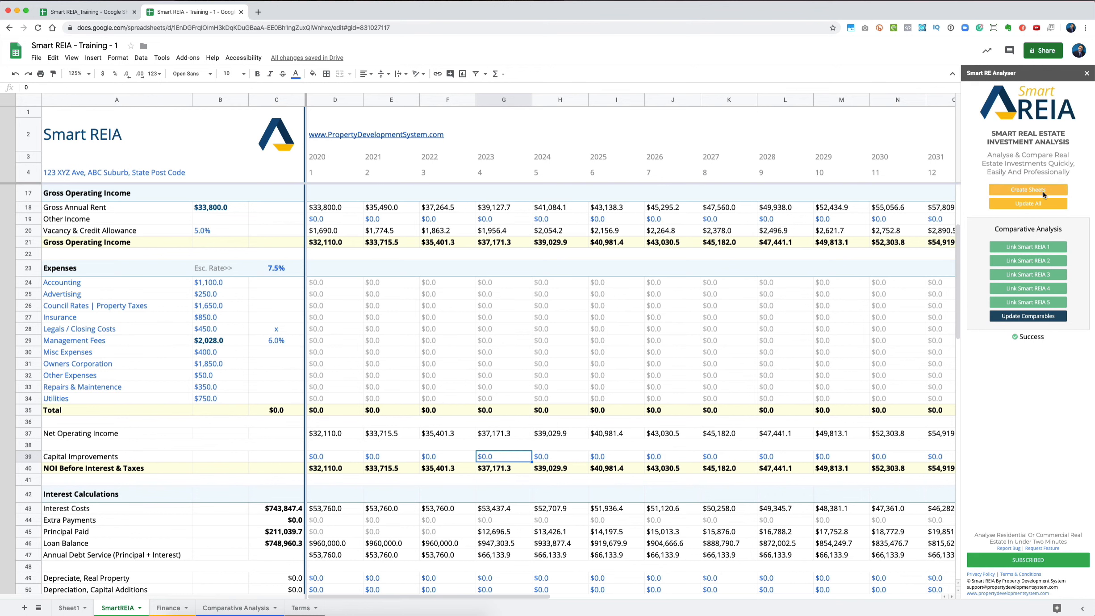
left_click(1022, 205)
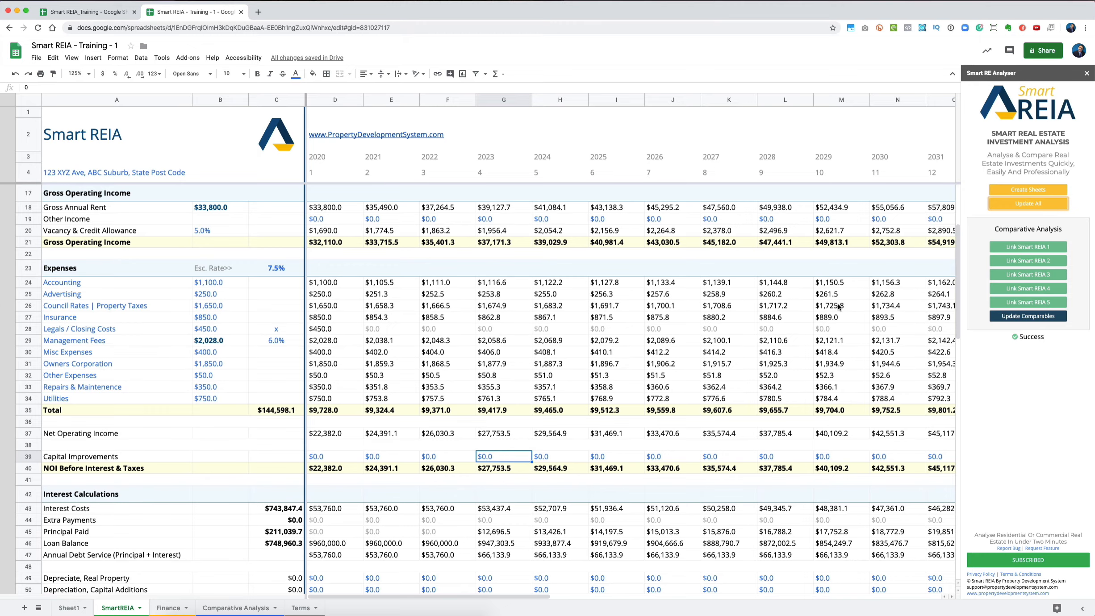
- Review the yearly expense, interest and cashflow projections, check the loan amortization table on the Finance sheet, and return to the SmartREIA sheet
scroll(848, 307, "down", 3)
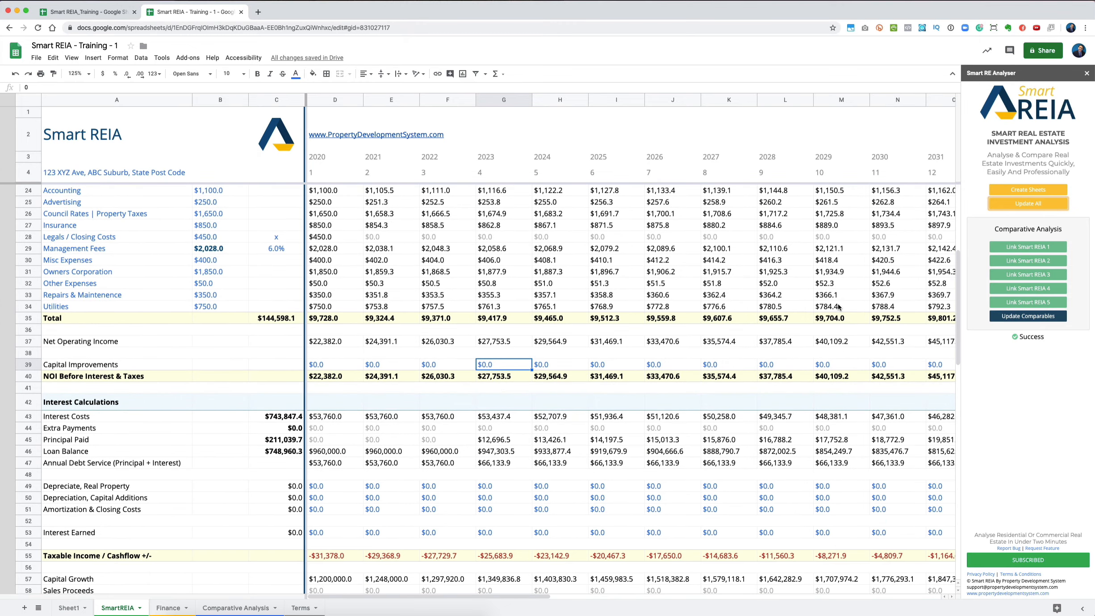
scroll(839, 307, "up", 3)
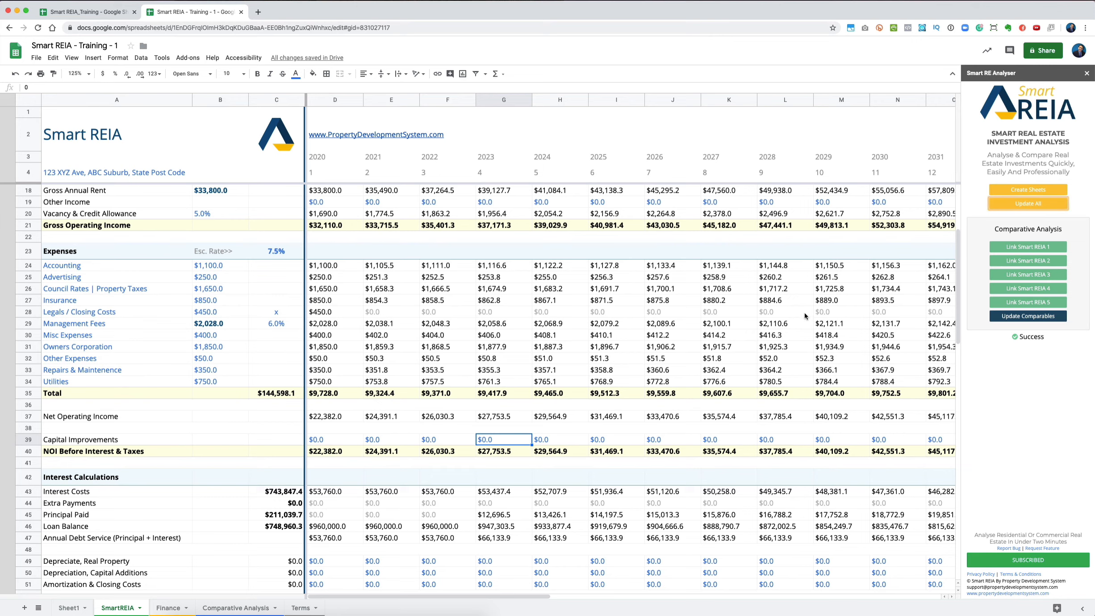
scroll(804, 315, "down", 10)
scroll(804, 315, "up", 15)
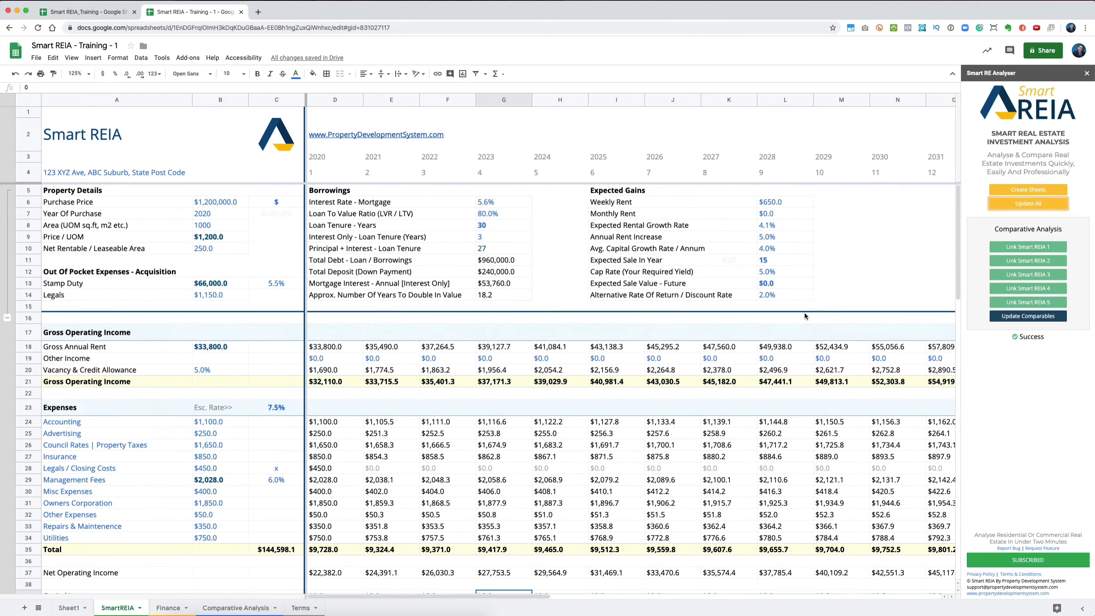
scroll(804, 315, "down", 12)
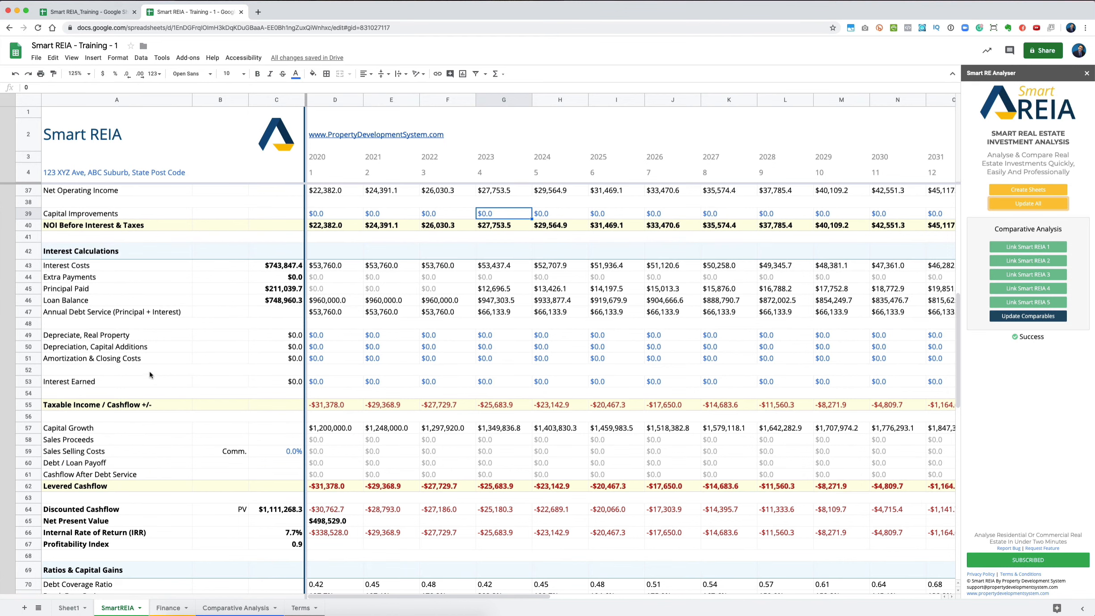
left_click(168, 608)
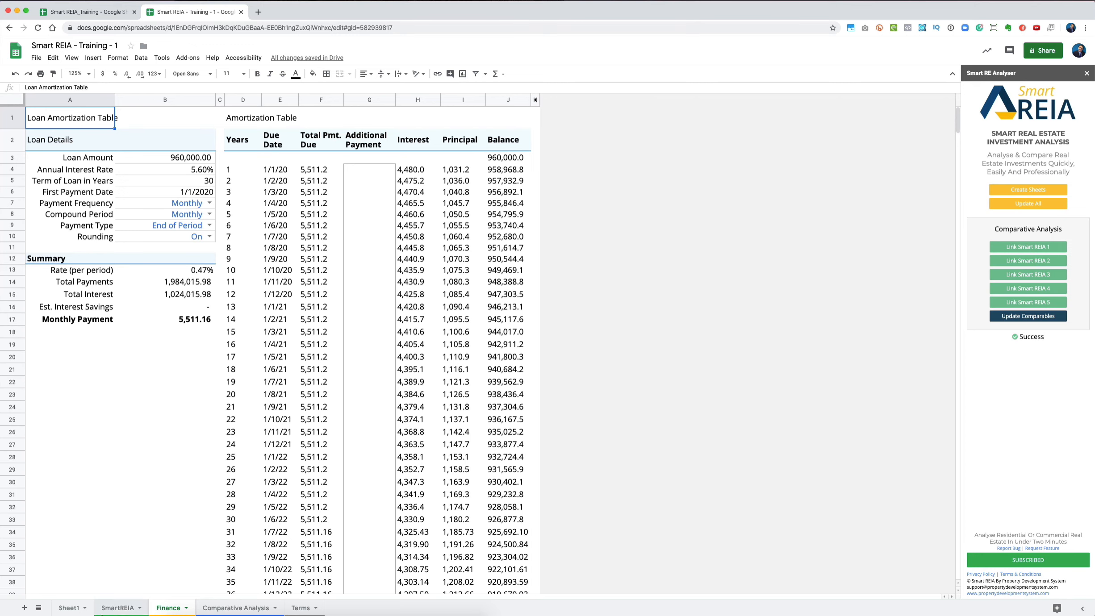
left_click(120, 612)
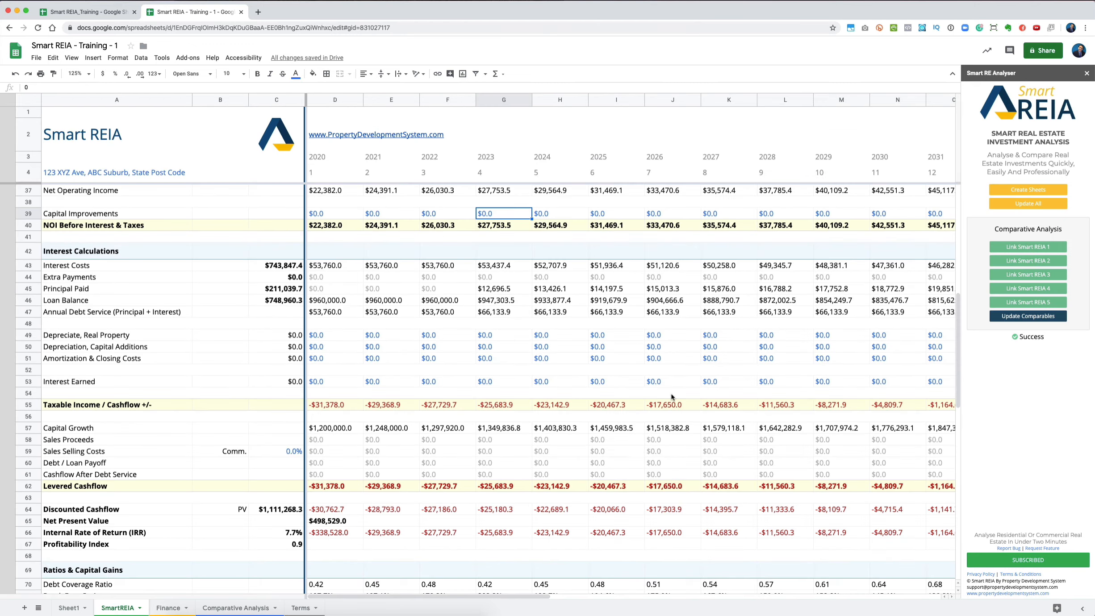